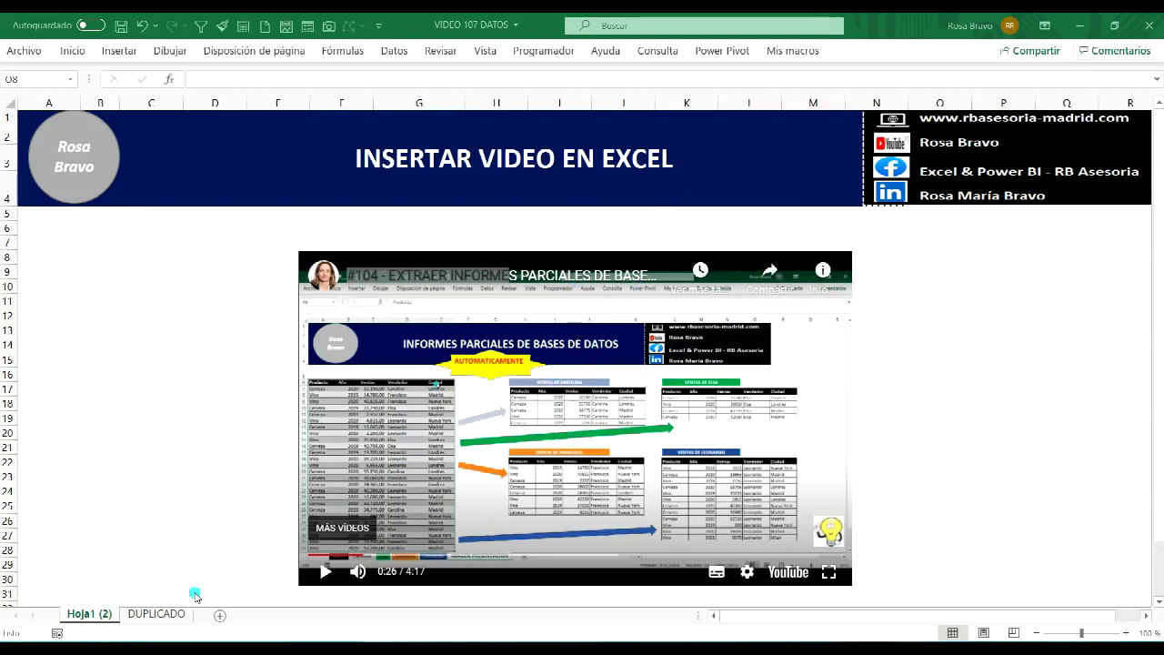
Open the DUPLICADO sheet showing the sales table beside its embedded YouTube video
click(150, 613)
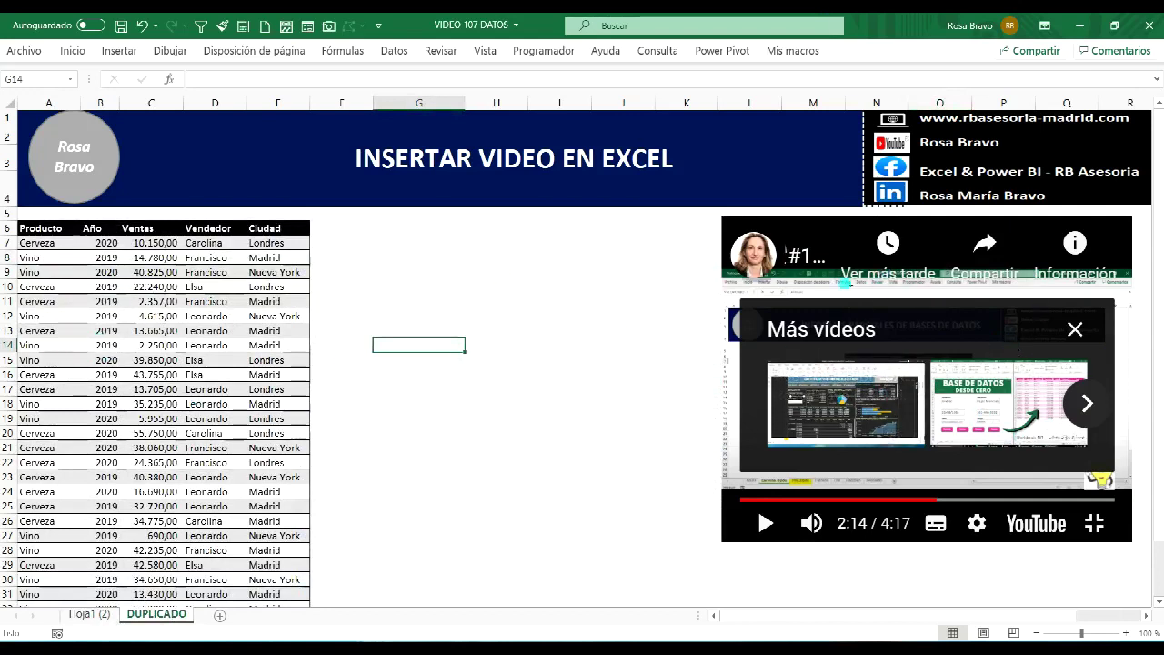
Start a =FILTRAR( formula in G9 and select the whole Tabla5 data as its array
click(400, 271)
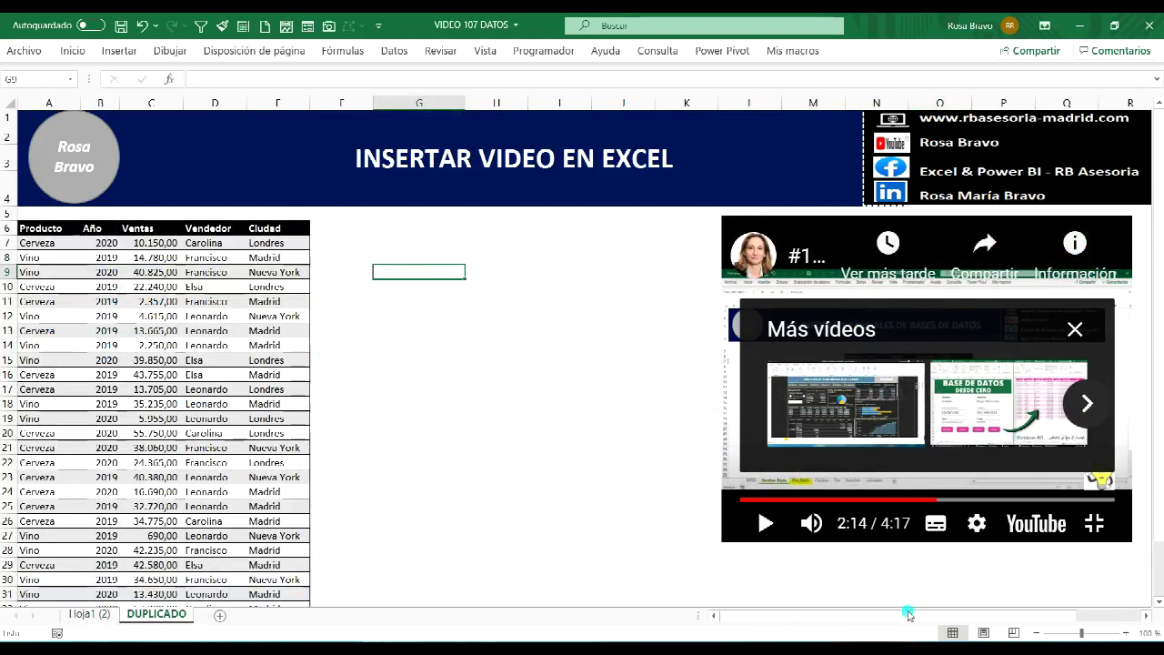
click(762, 521)
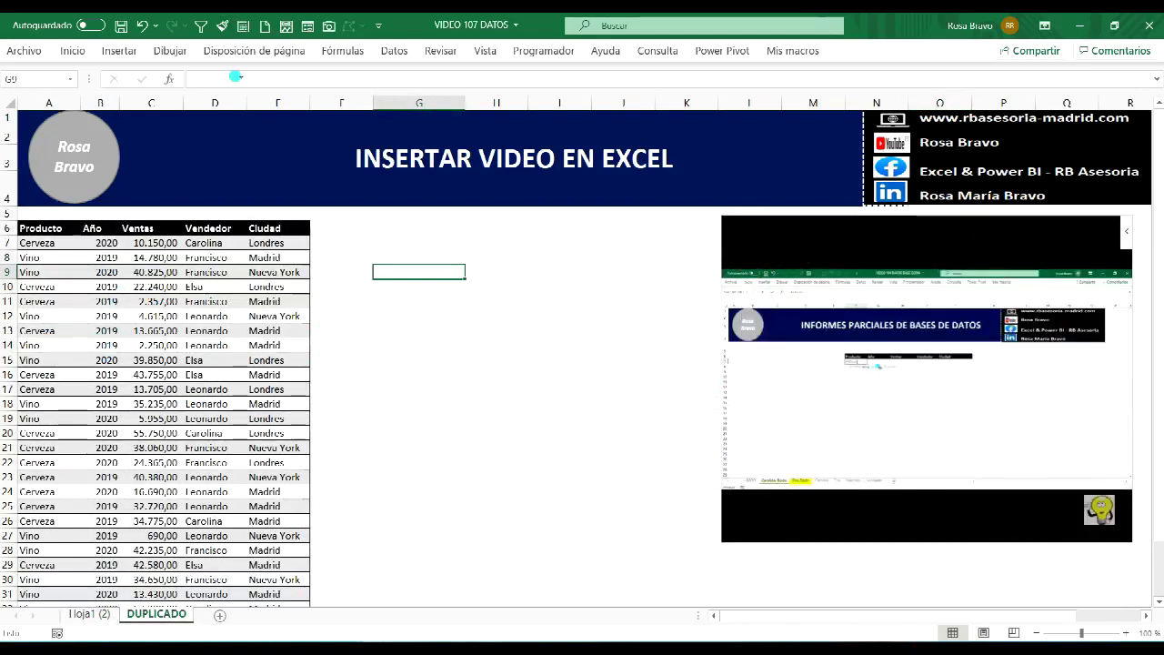
text(=FILTRA)
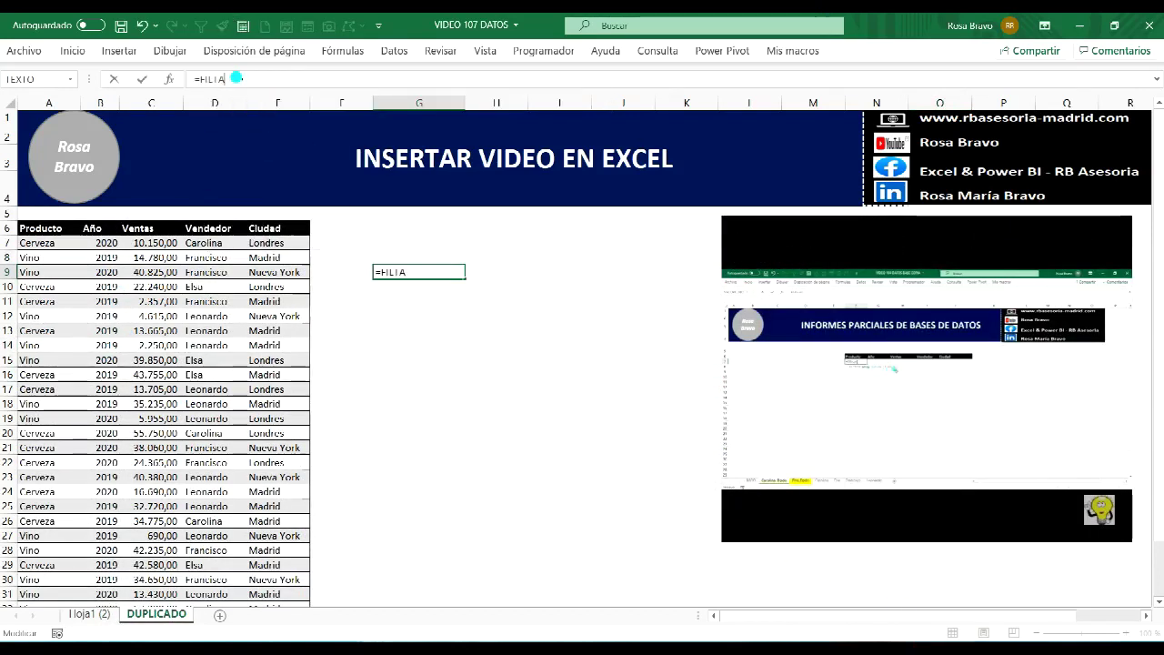
text(R()
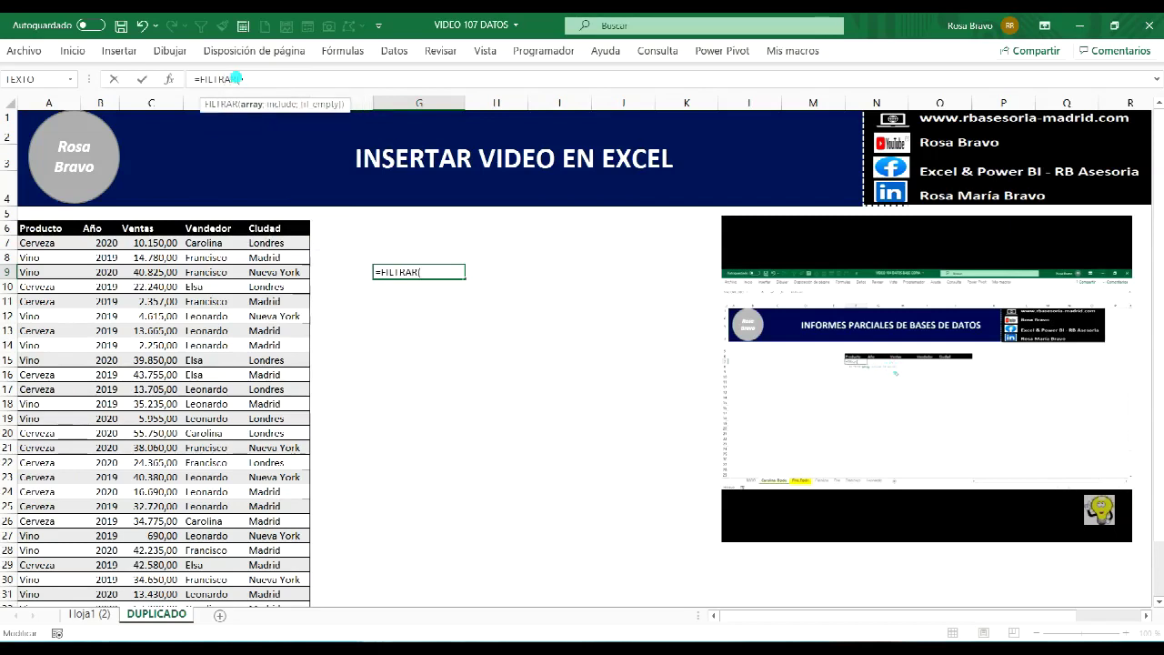
click(71, 244)
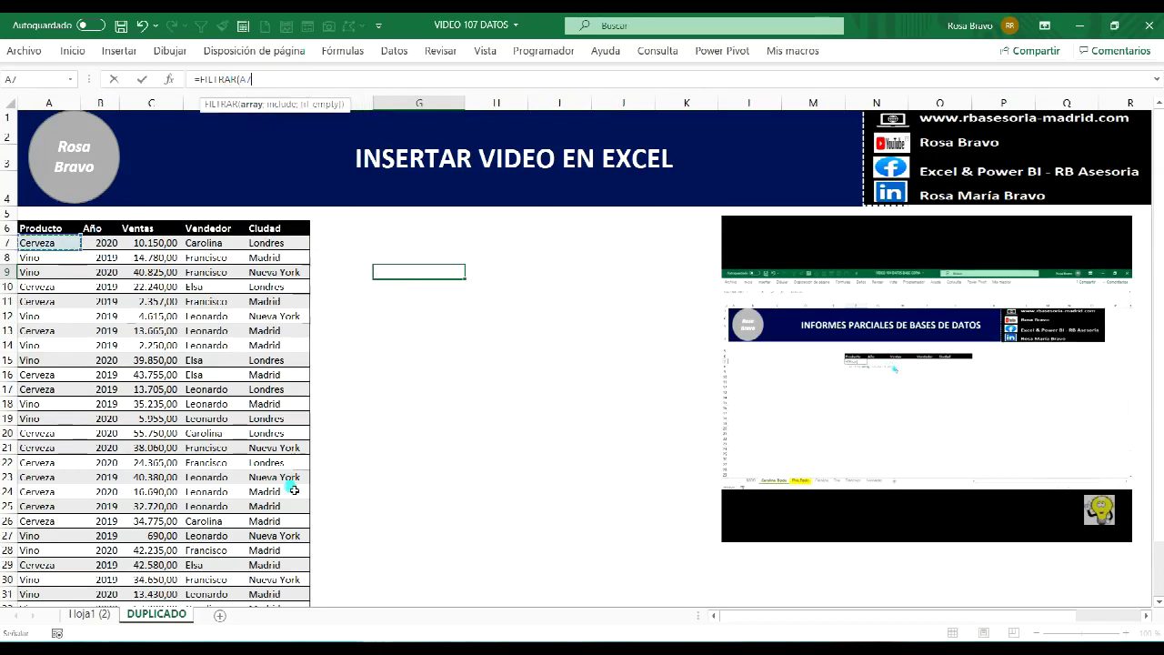
scroll(295, 546, down, 3)
drag(295, 557, 307, 442)
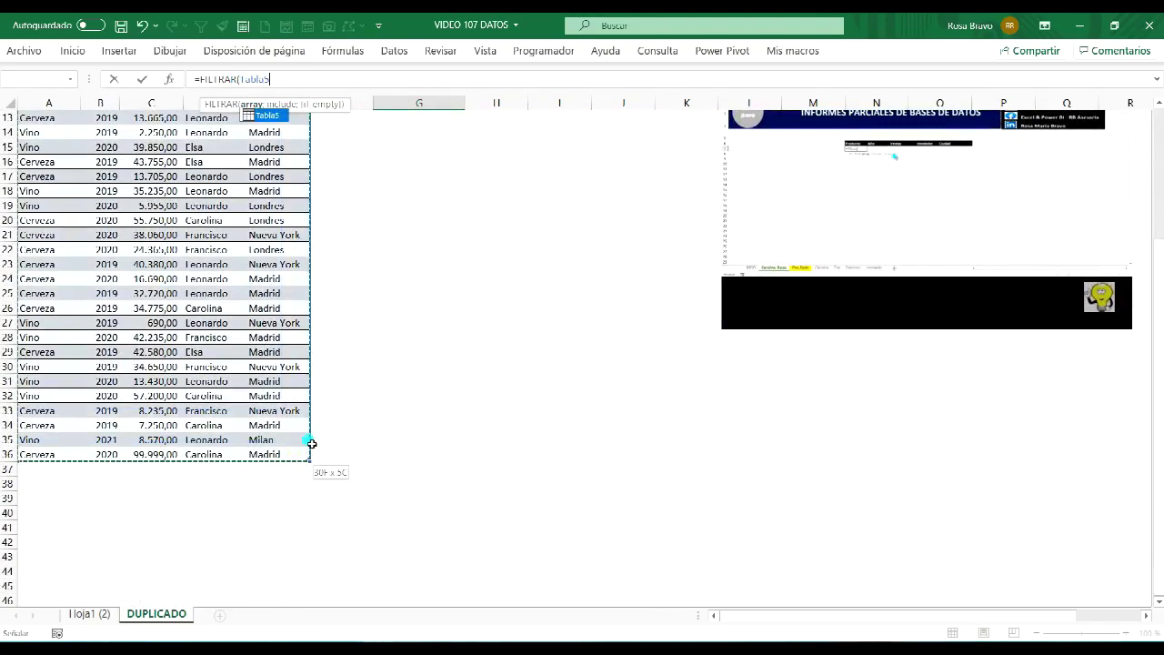
scroll(443, 368, up, 3)
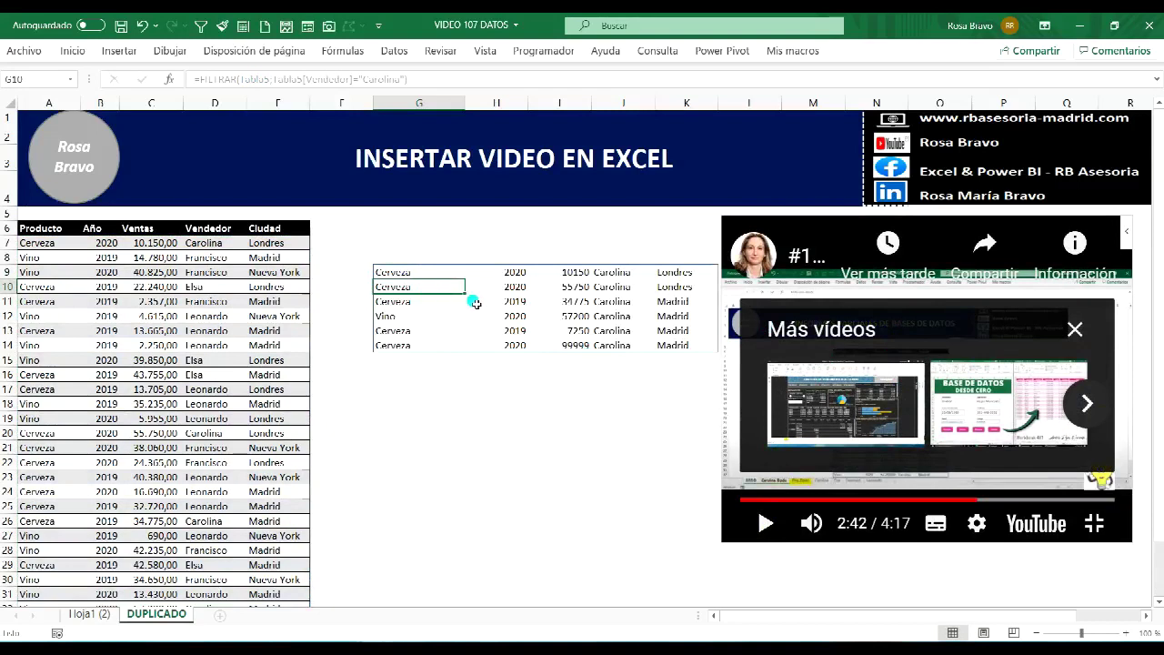
Add a blank worksheet Hoja3 and place it after DUPLICADO
click(92, 615)
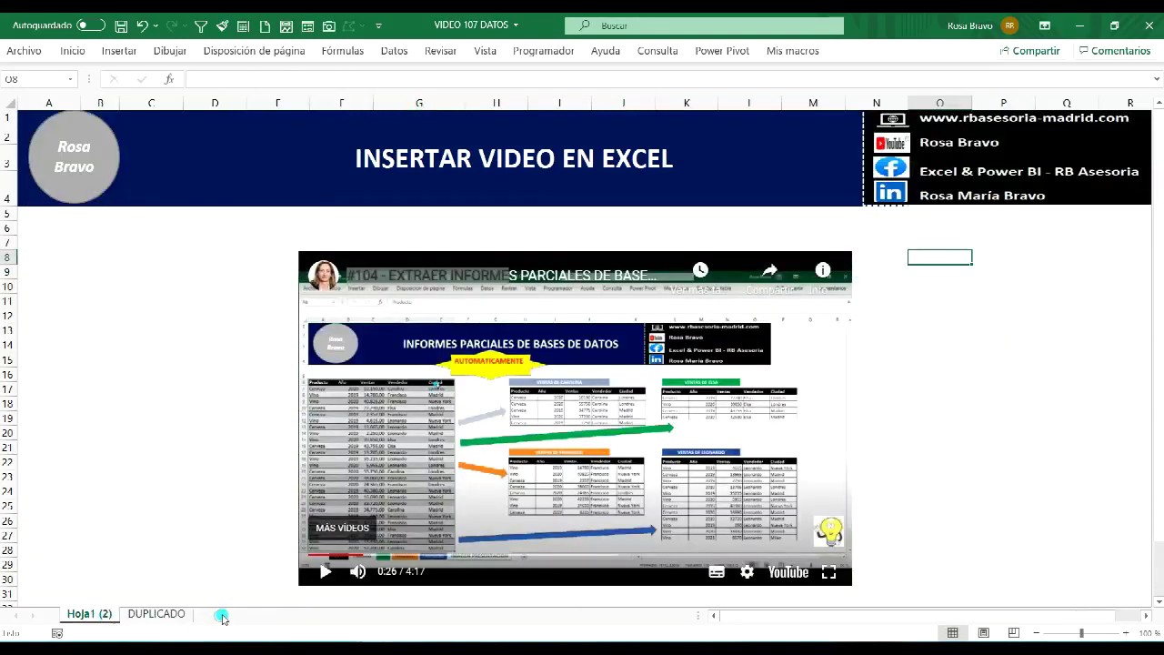
click(223, 619)
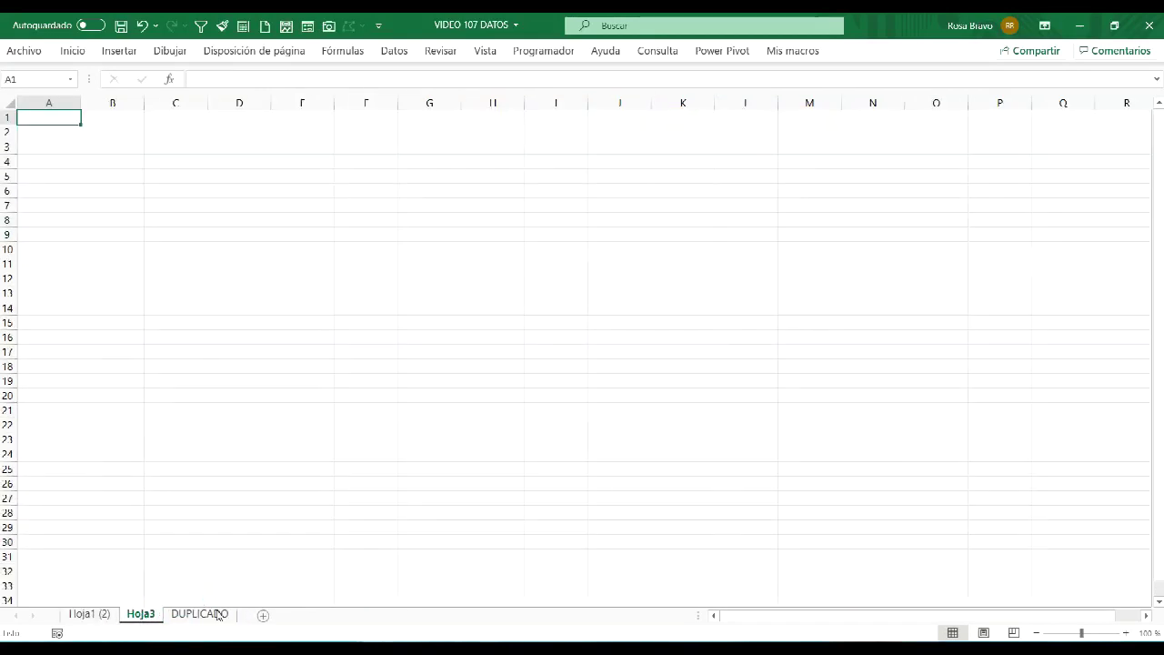
drag(247, 623, 246, 622)
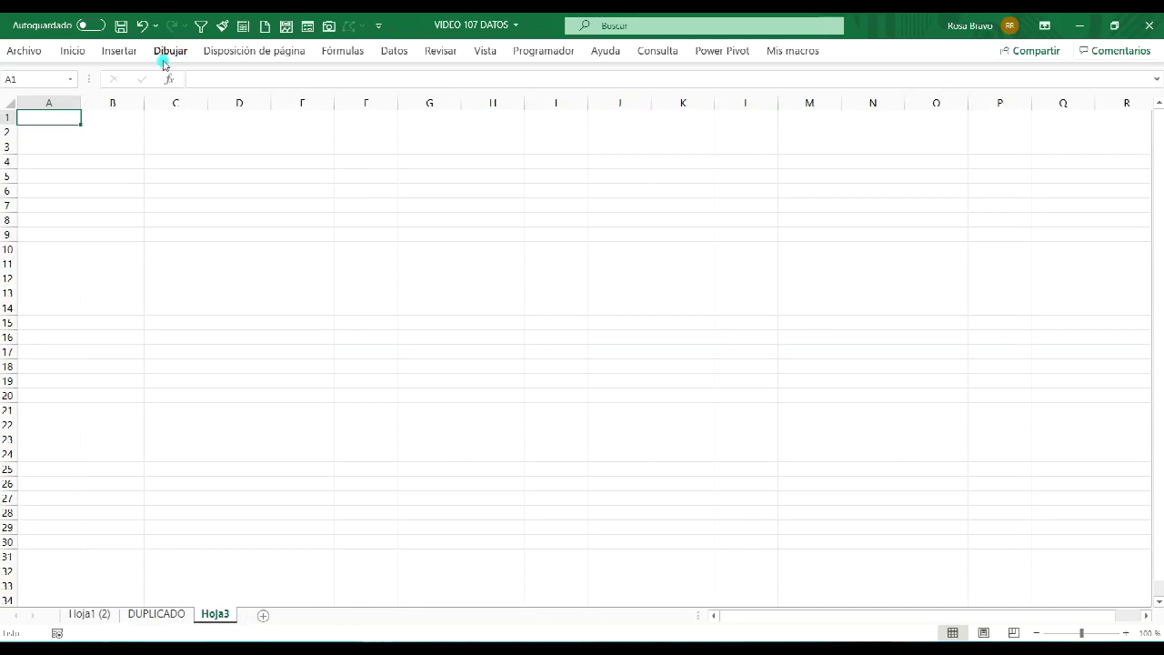
Bring up the Office add-ins store from Insertar > Mis complementos
click(108, 56)
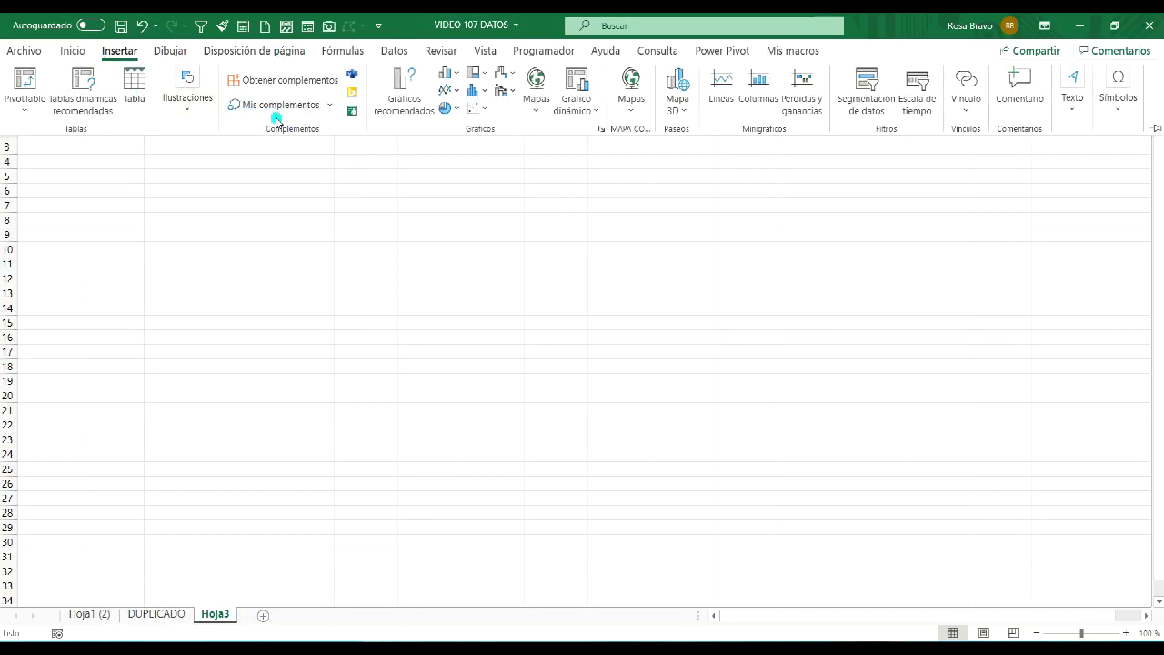
click(327, 104)
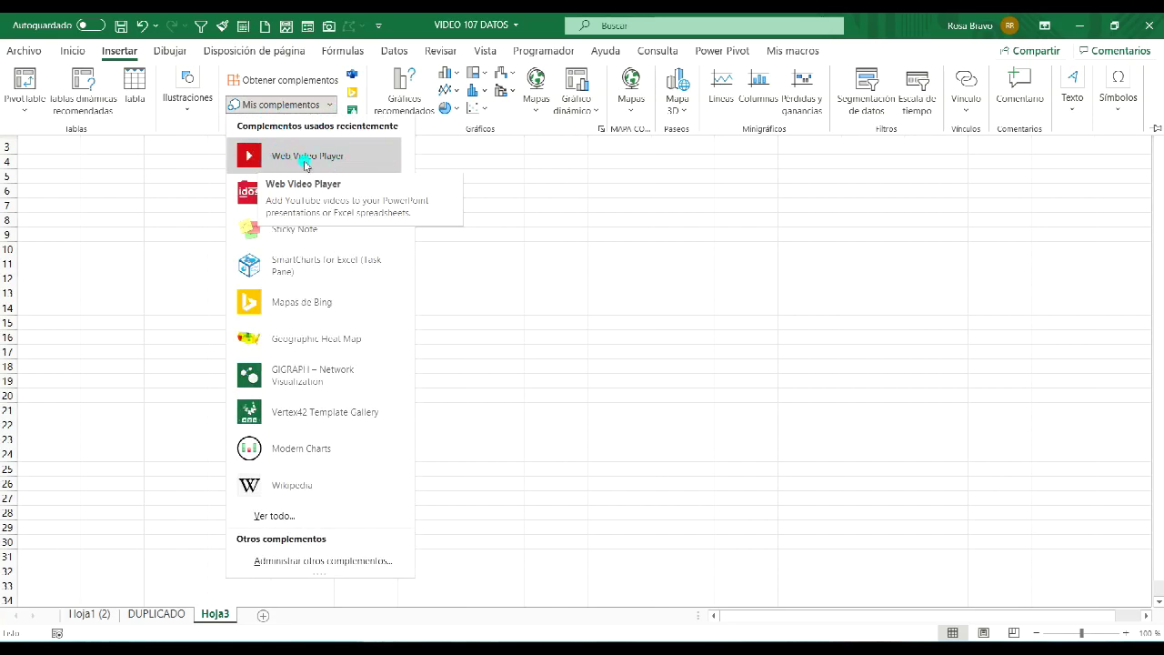
click(298, 81)
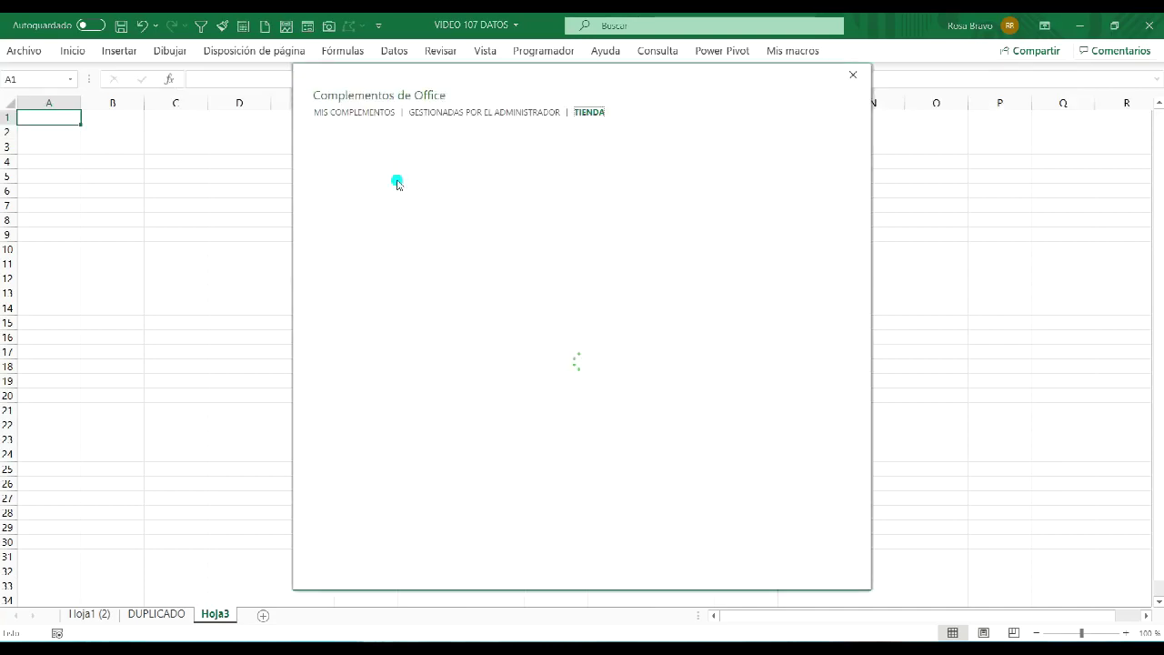
Search for 'web video player', add it, accept its license terms, and close the store
click(380, 202)
text(web video pl)
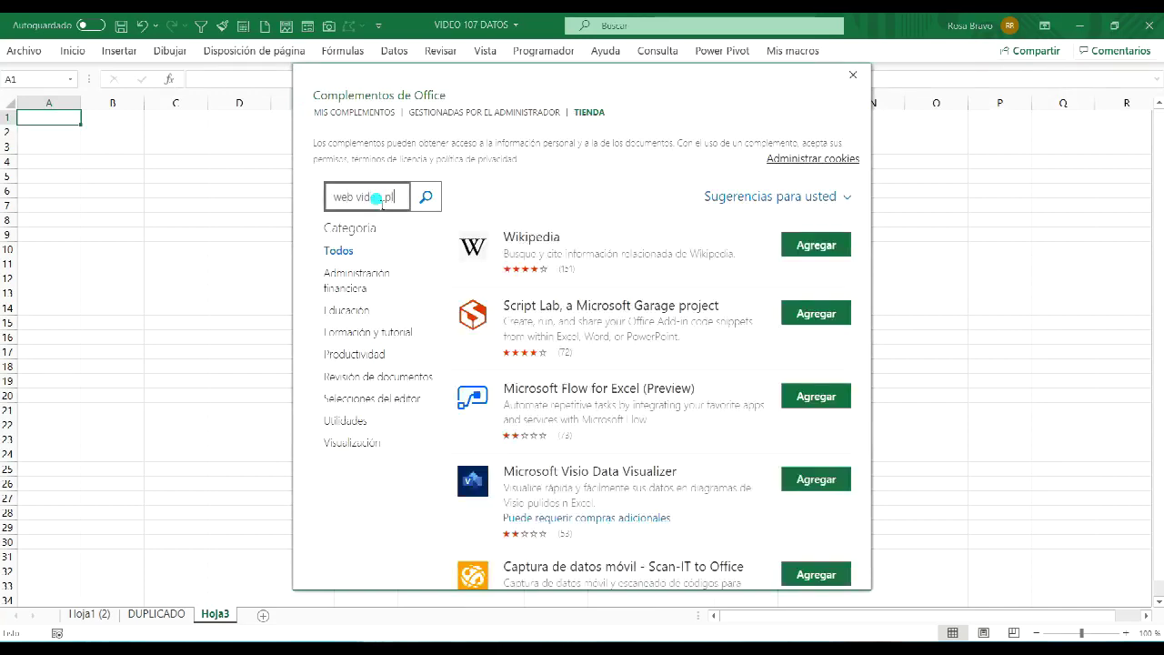
text(ayer)
key(Return)
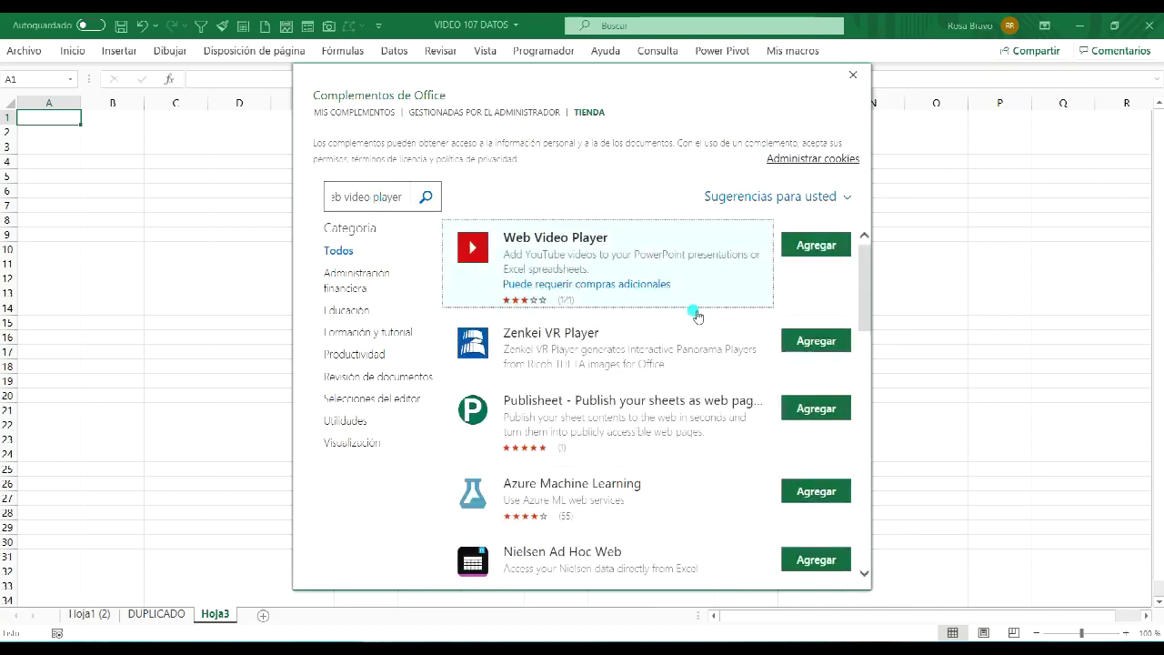
click(819, 246)
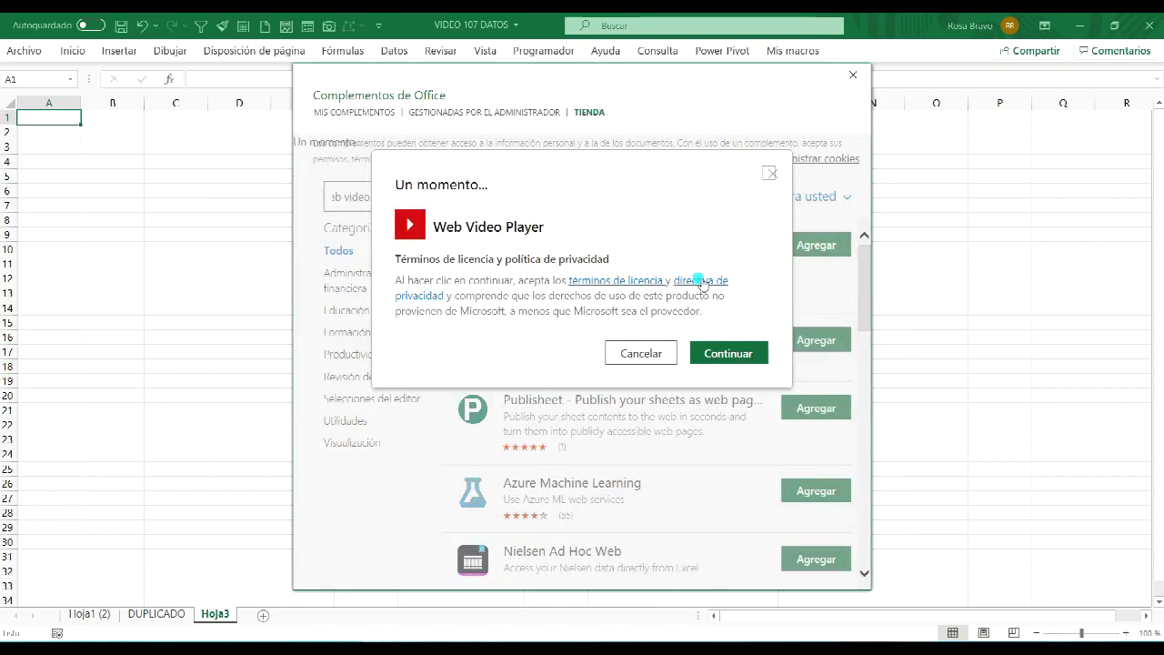
click(723, 355)
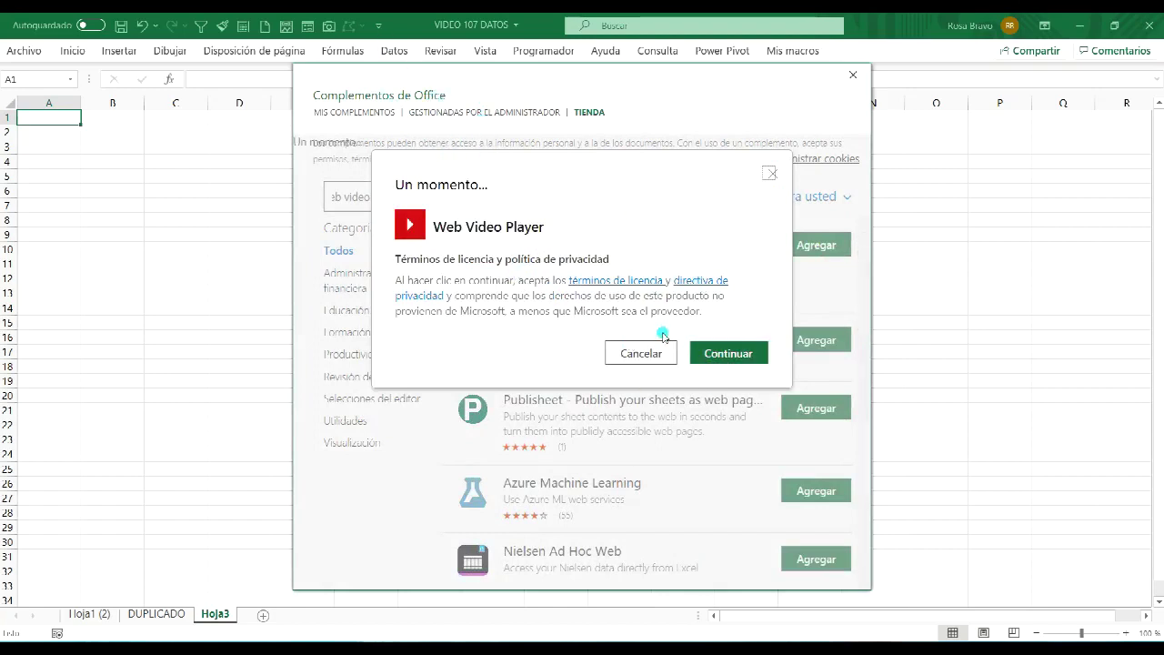
click(853, 77)
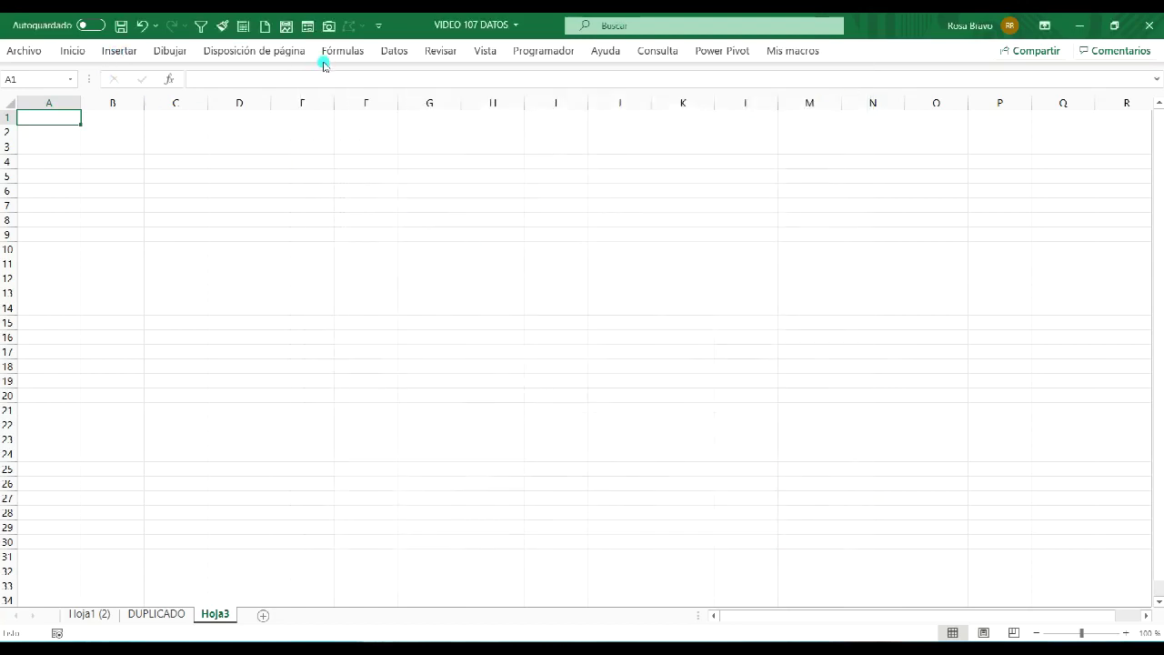
Insert the Web Video Player add-in on Hoja3, then switch to the browser with video #104
click(116, 51)
click(268, 108)
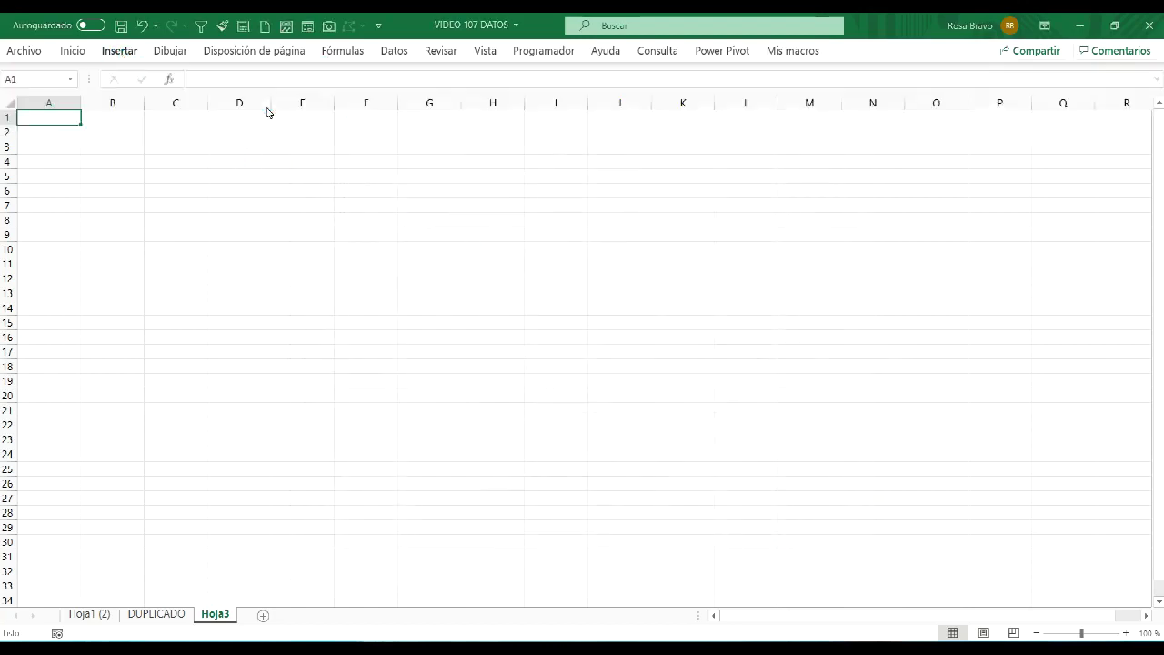
click(379, 173)
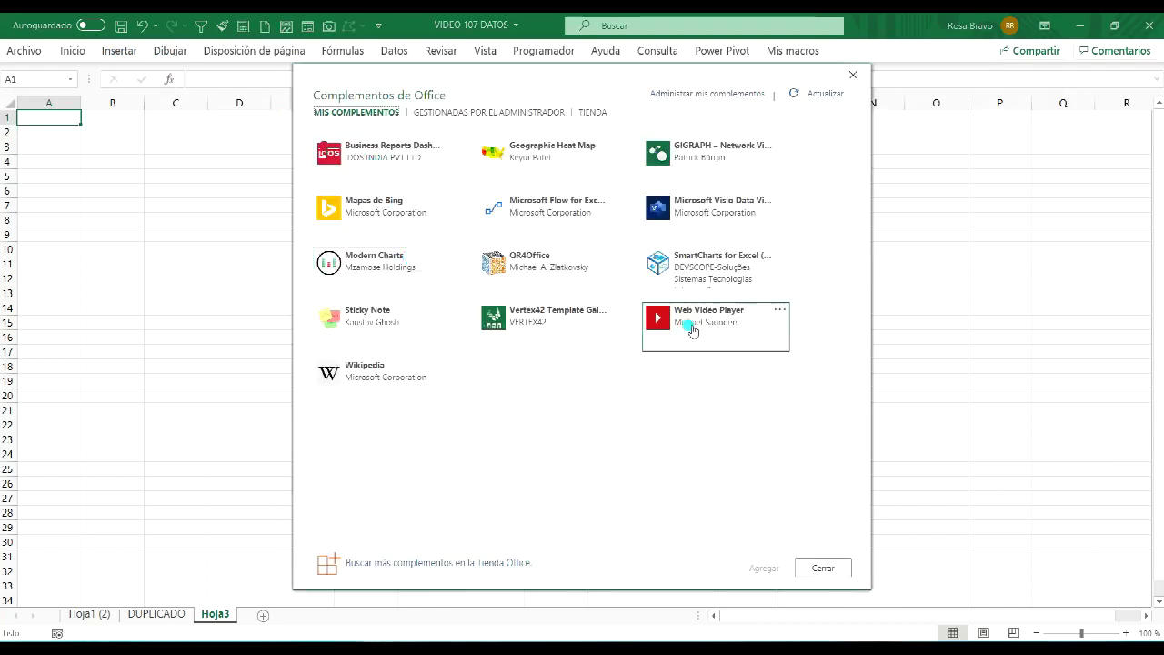
click(699, 322)
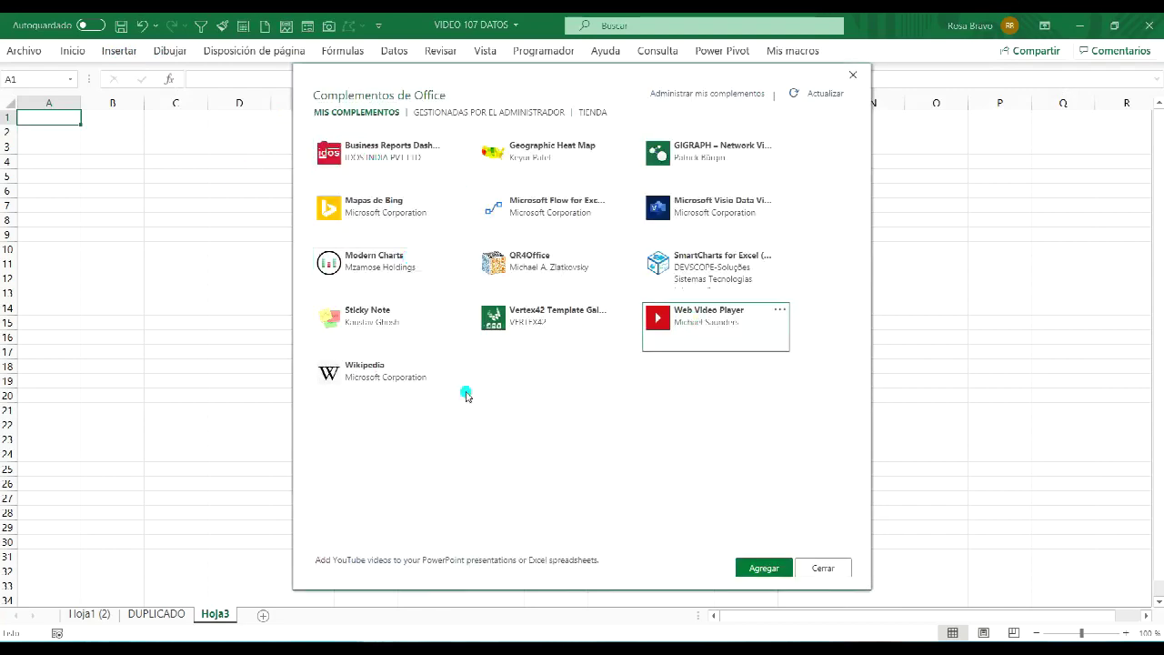
click(762, 568)
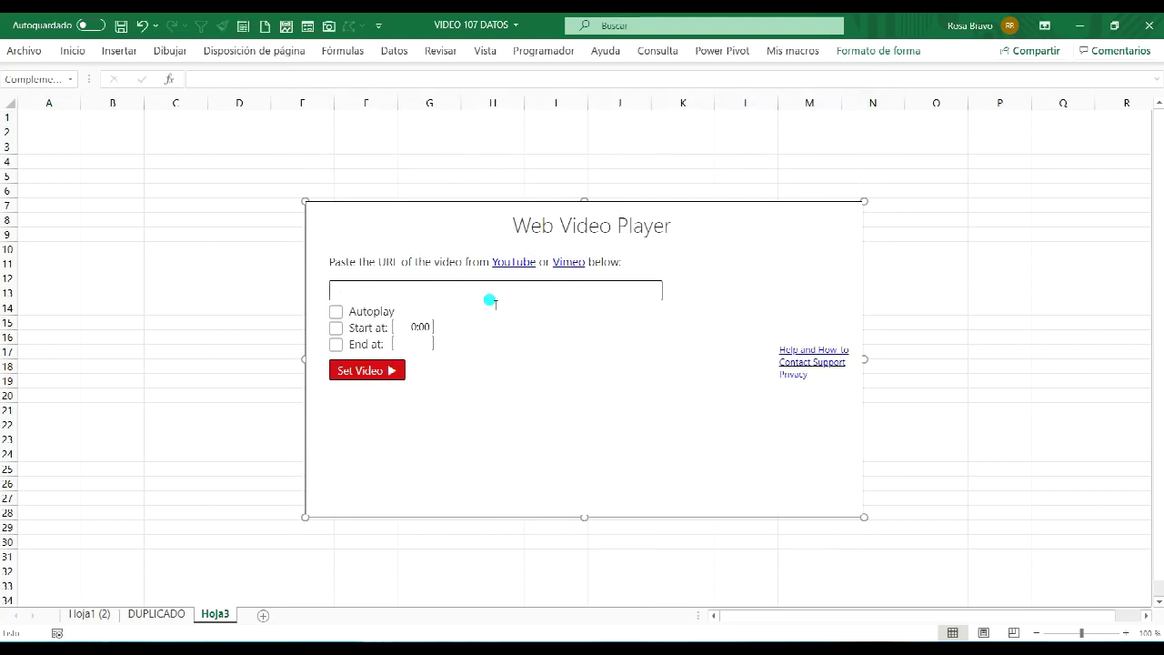
key(alt+Tab)
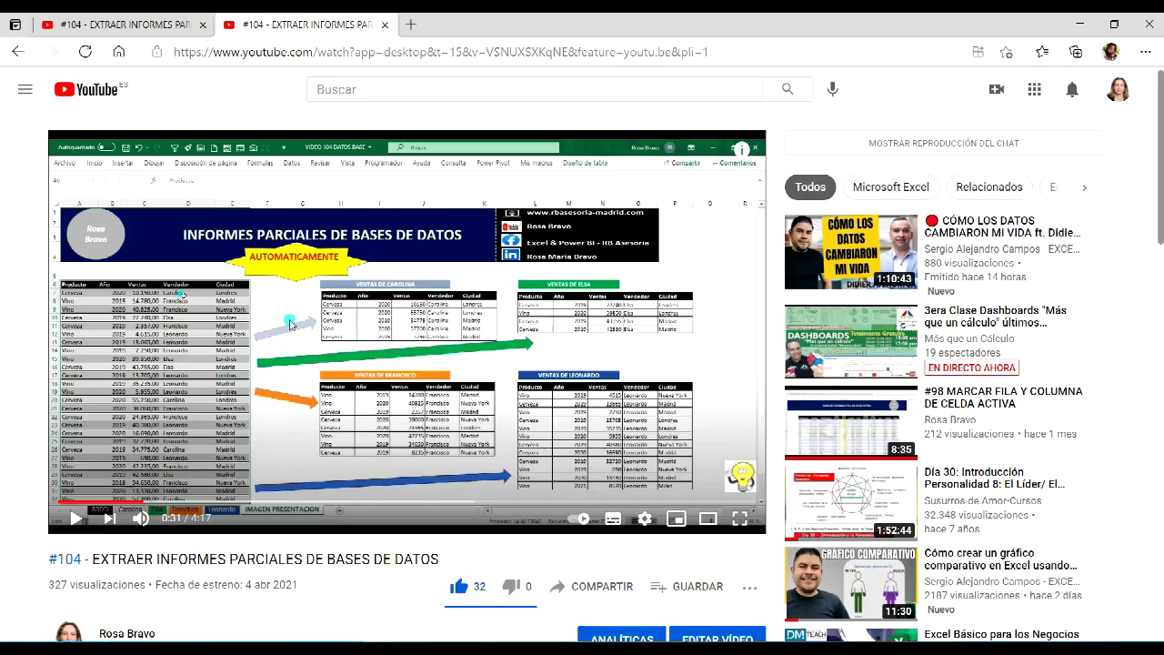
Select the full web address of YouTube video #104 in the browser's address bar
click(726, 56)
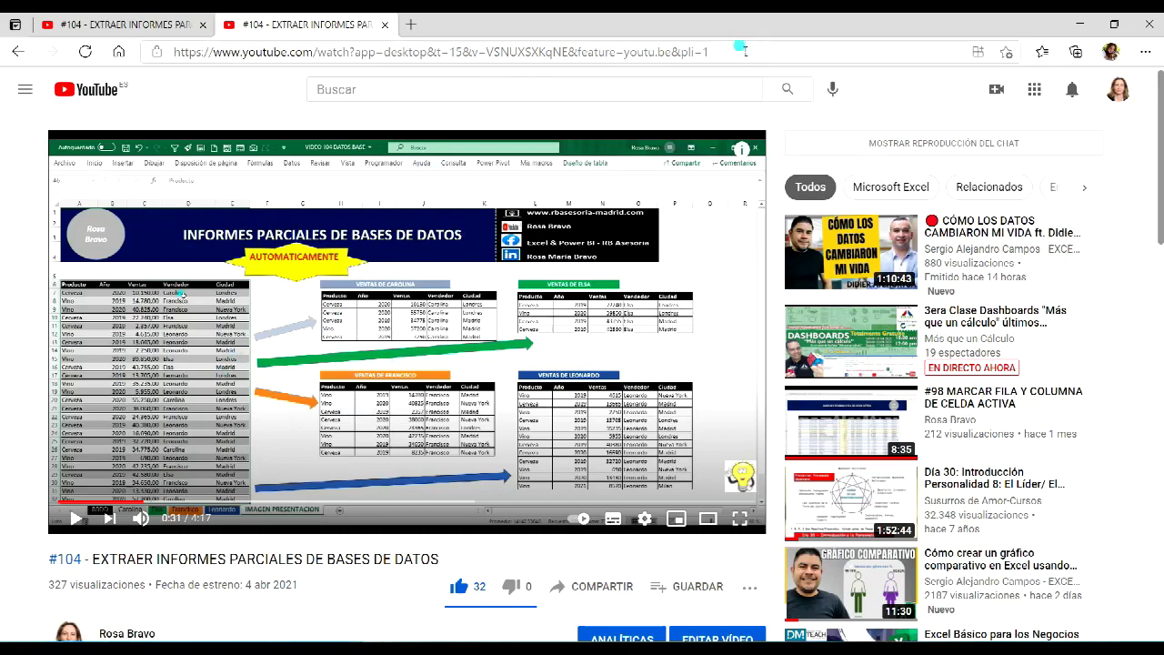
drag(721, 57, 135, 85)
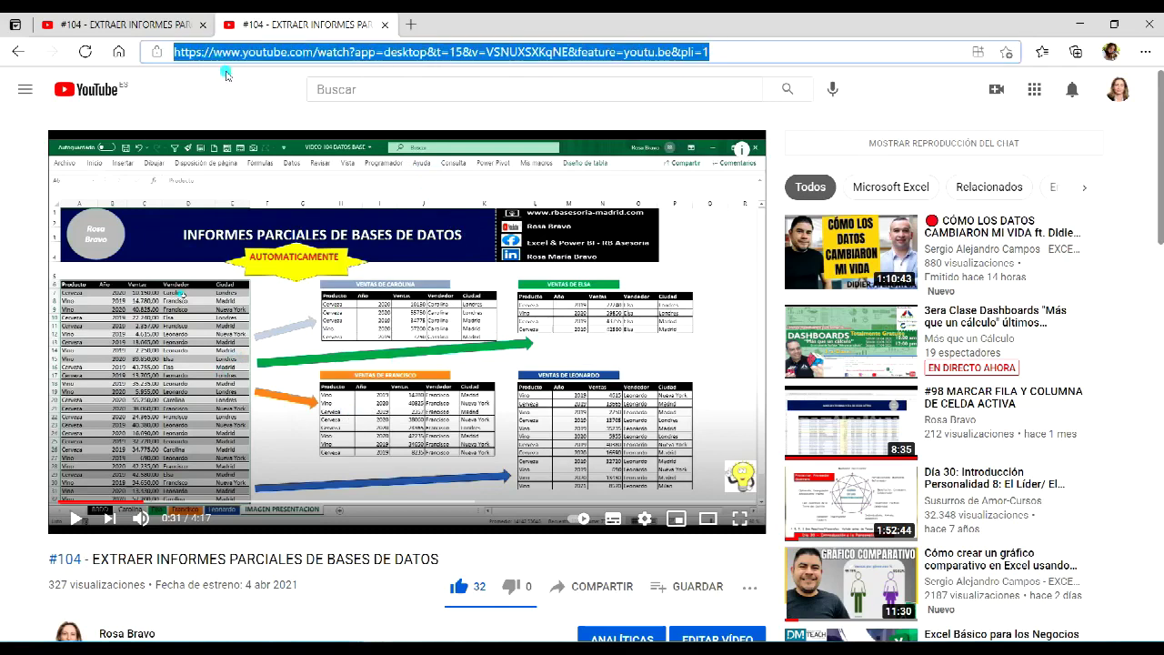
Paste the YouTube URL into the Web Video Player and set it as the video
key(alt+Tab)
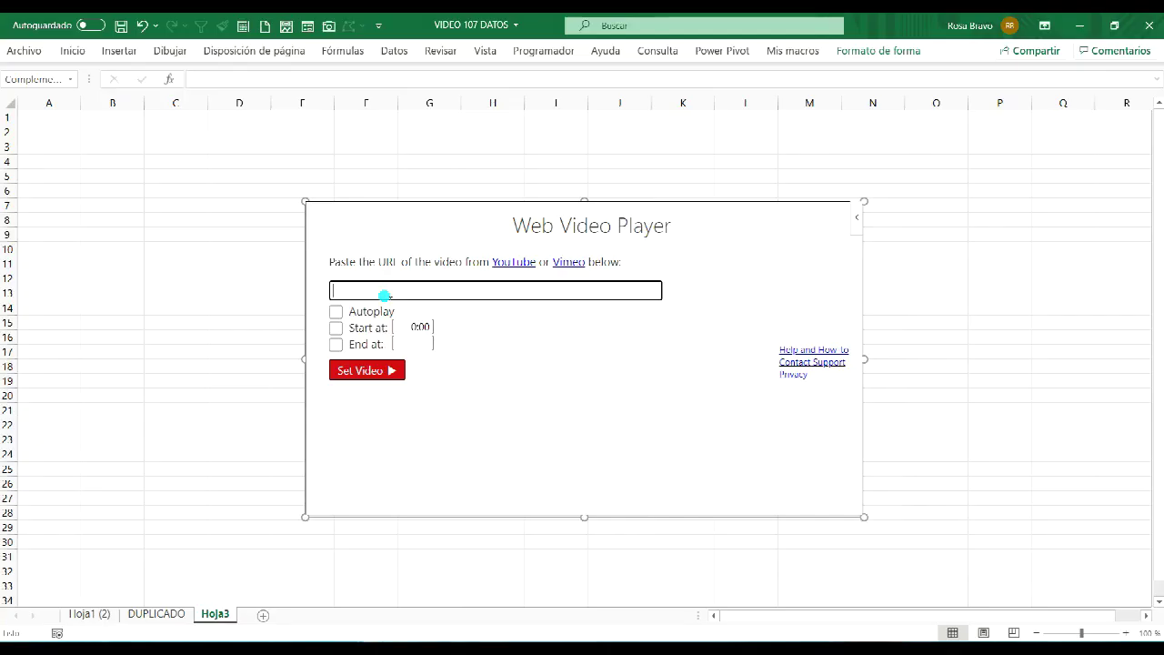
key(ctrl+v)
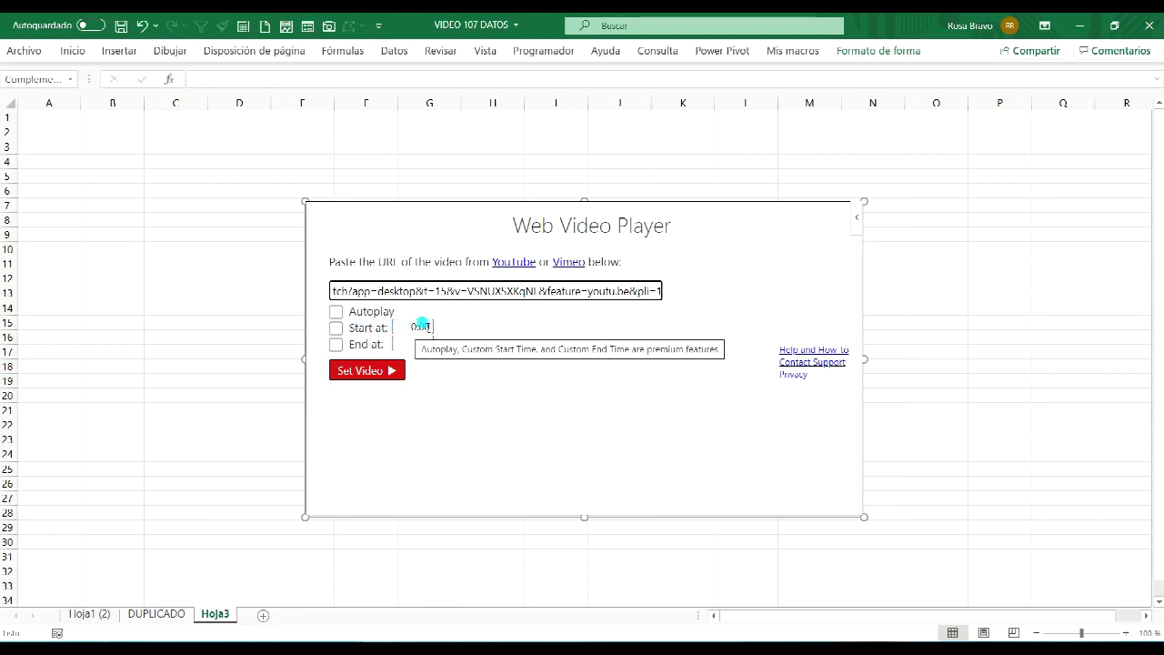
click(373, 373)
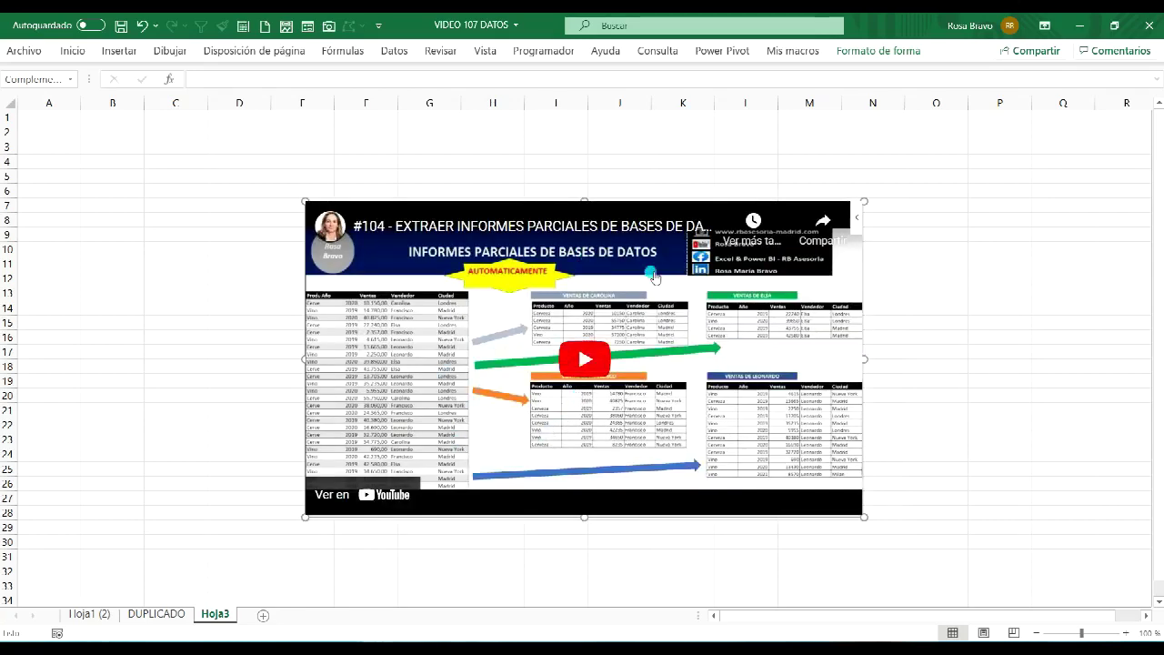
Play and pause the embedded video, shrink the player, and move it to the sheet's upper right
click(585, 359)
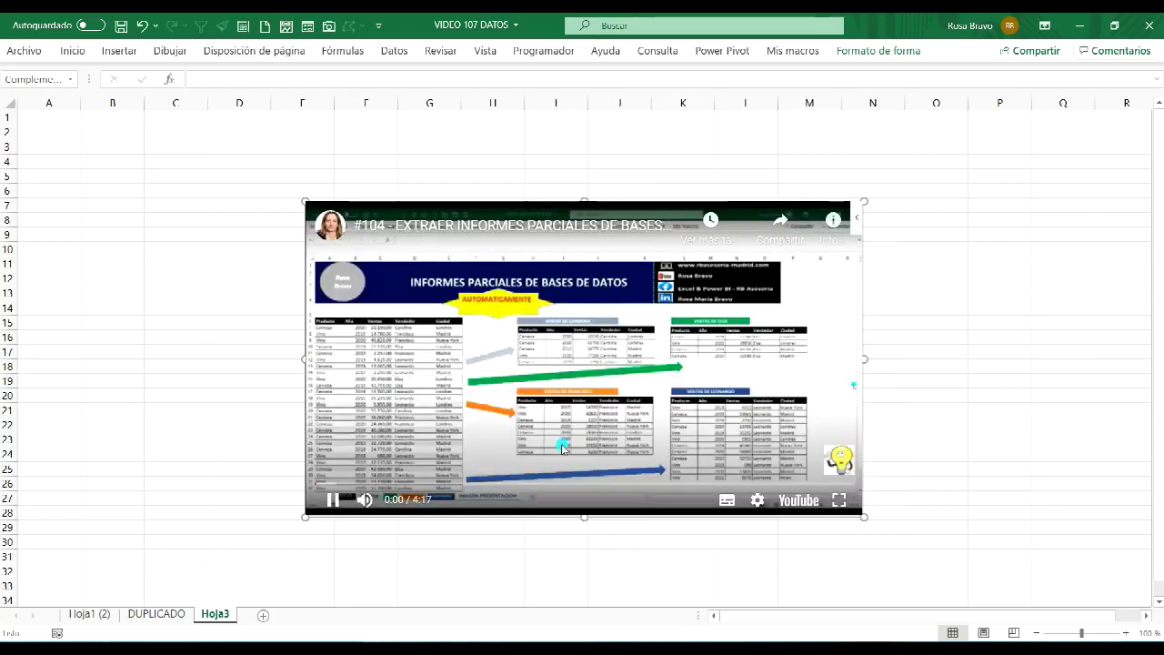
click(333, 500)
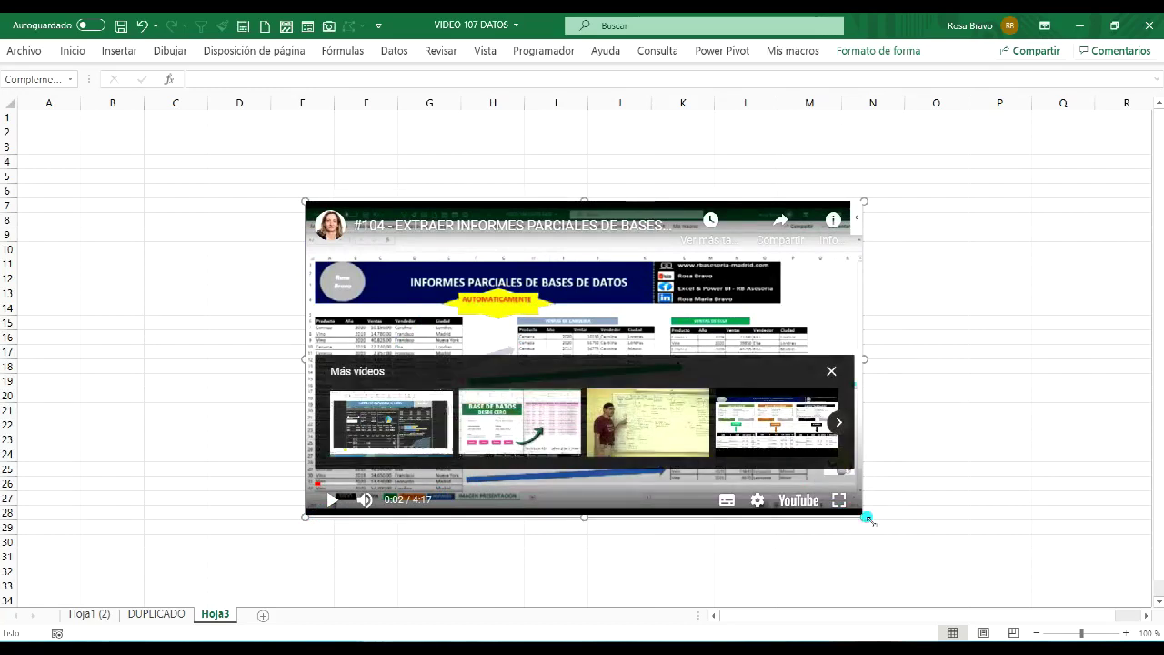
drag(864, 517, 764, 469)
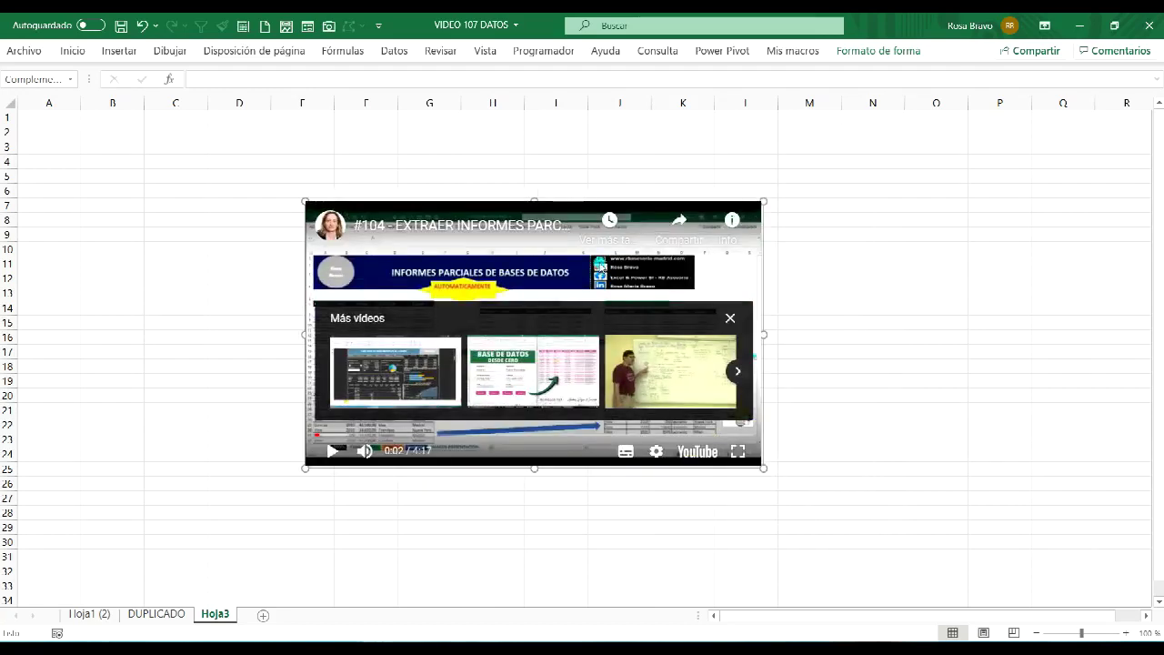
drag(642, 220, 672, 231)
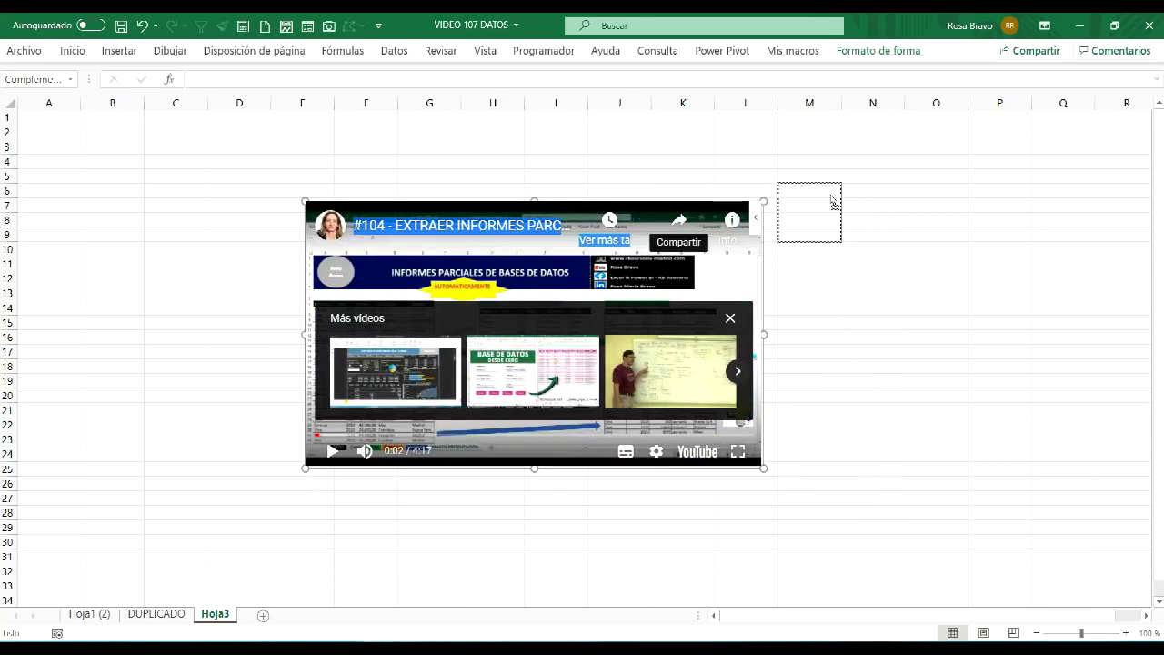
drag(654, 205, 1016, 127)
Deselect the player, select several cells on Hoja3, and start a formula in cell E8
click(46, 161)
click(50, 118)
click(58, 146)
click(62, 206)
click(87, 228)
click(119, 264)
click(128, 322)
click(182, 322)
click(137, 161)
click(226, 182)
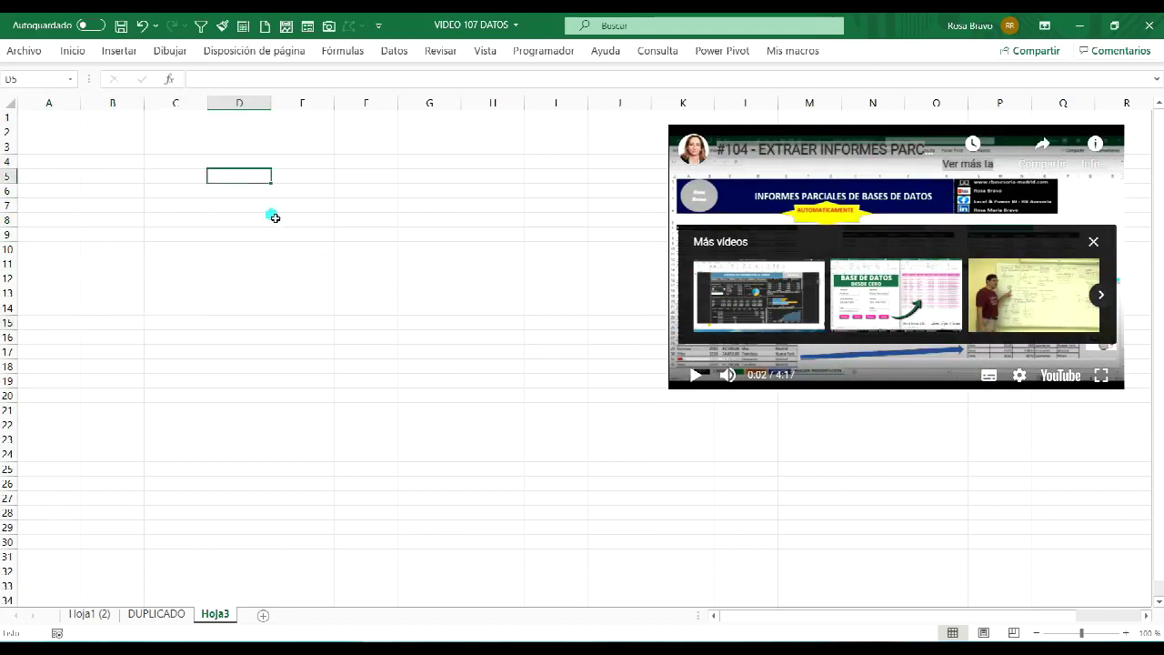
click(277, 219)
click(238, 81)
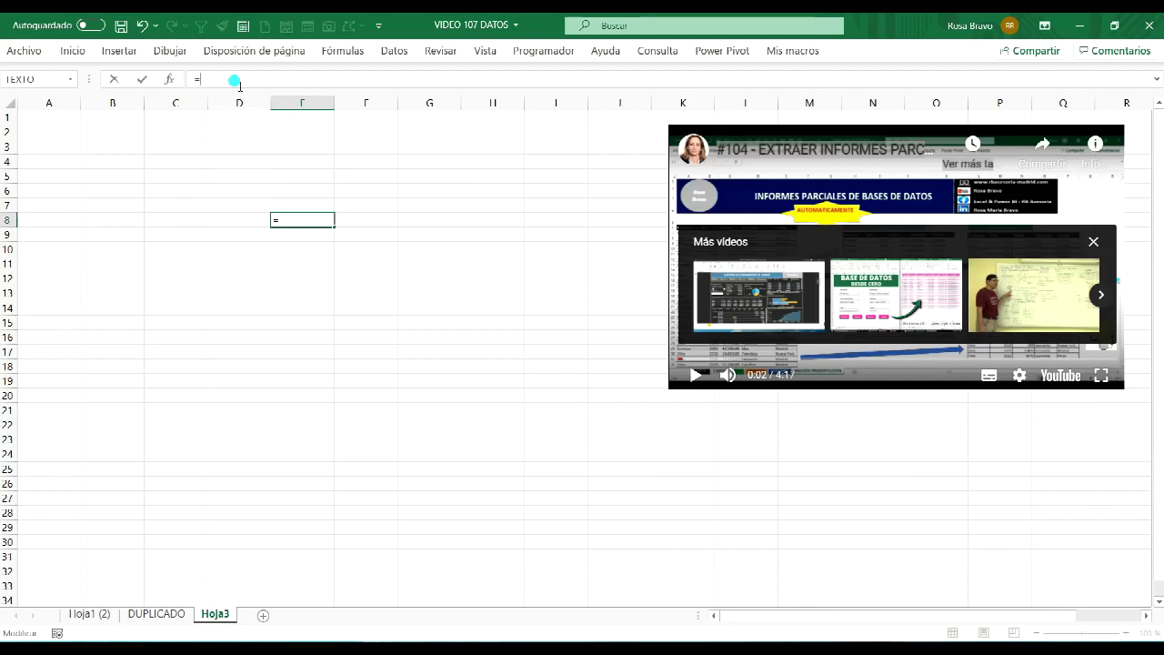
Discard the partial formula in E8, then view the Hoja1 (2) and DUPLICADO sheets
text(si)
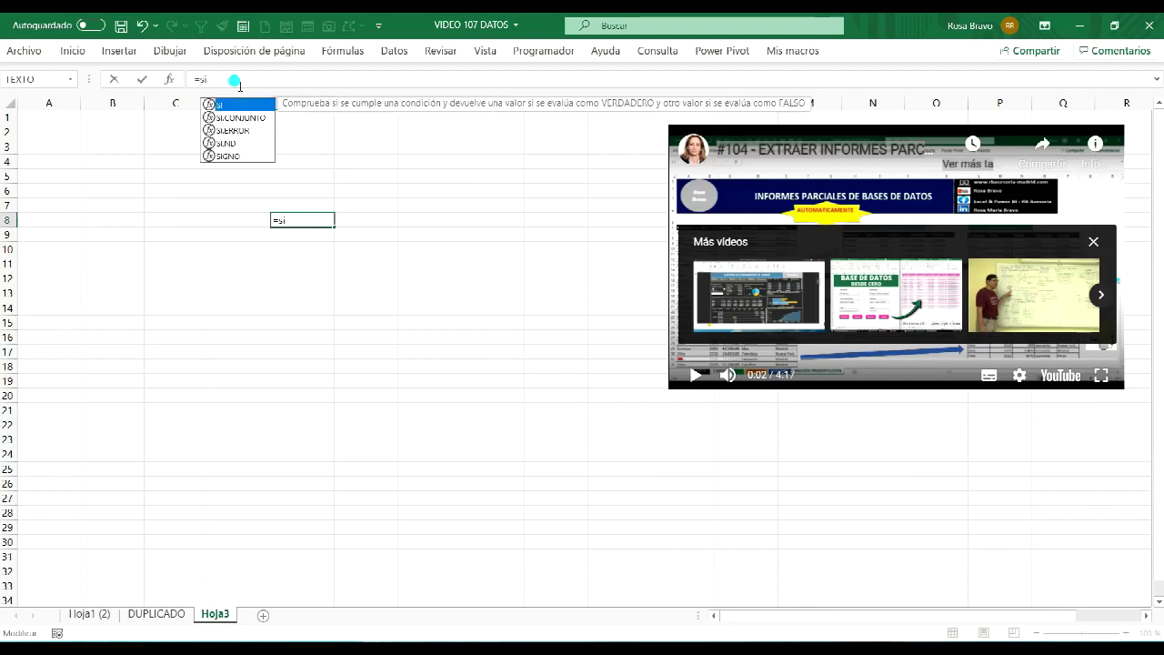
key(BackSpace)
key(BackSpace)
key(BackSpace)
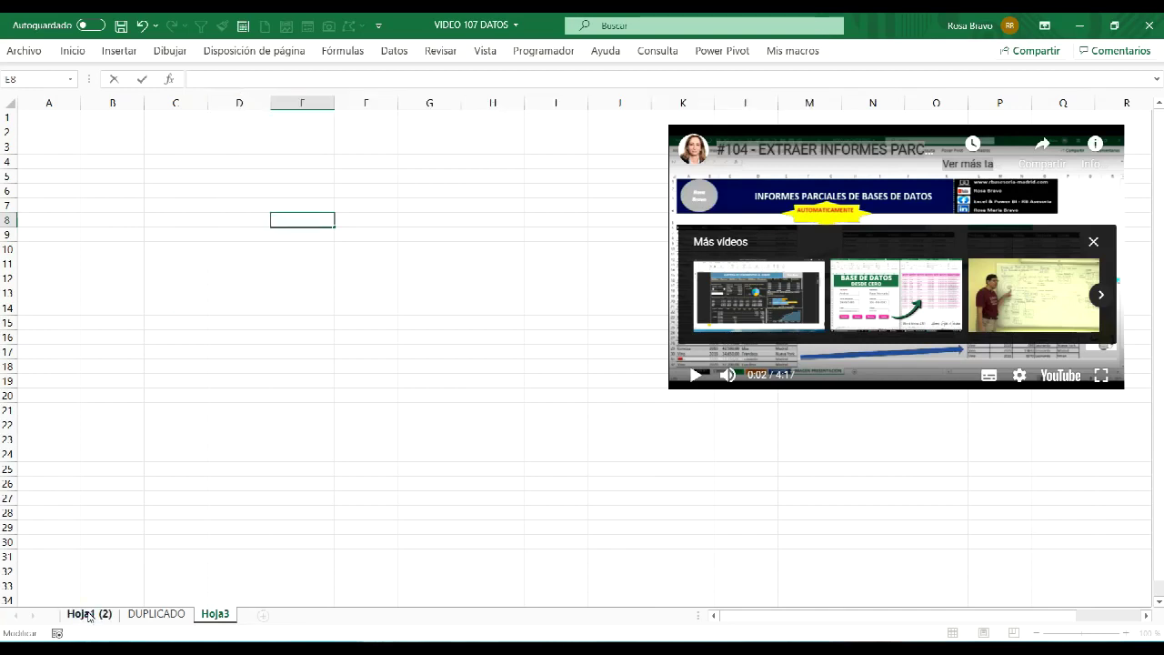
click(87, 614)
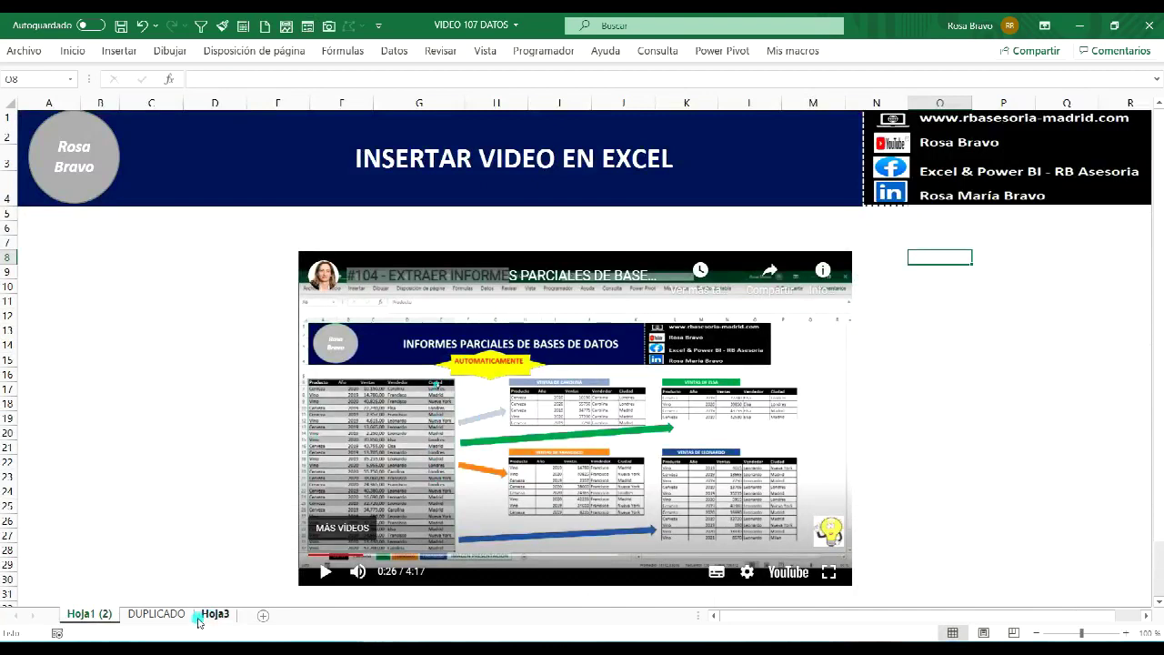
click(156, 614)
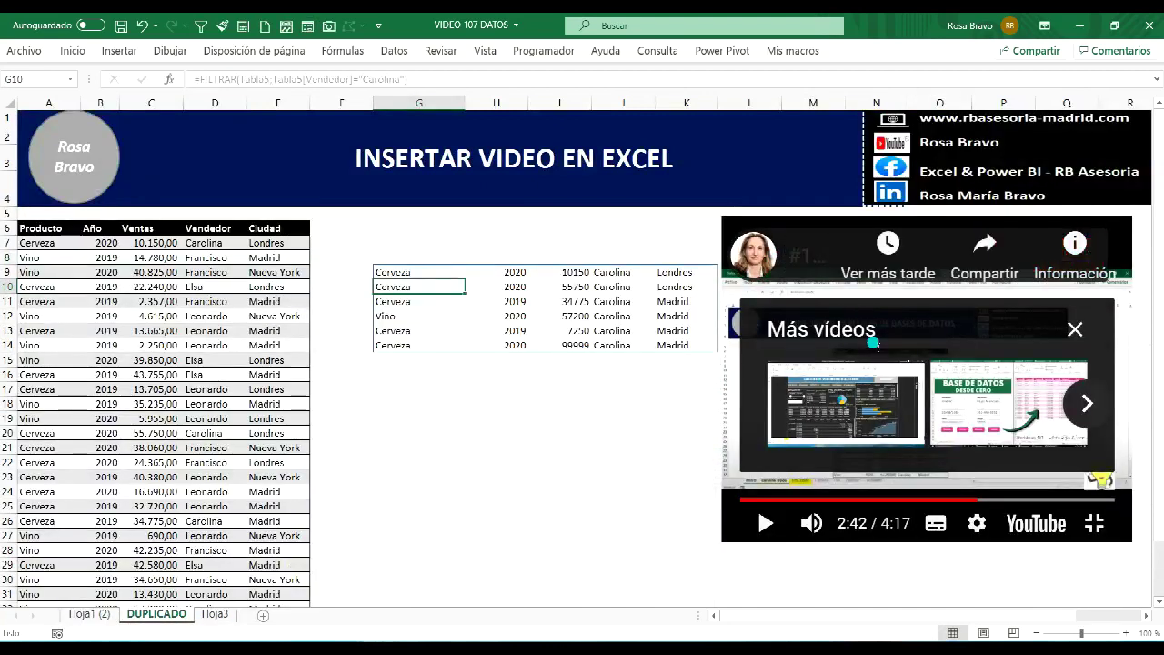